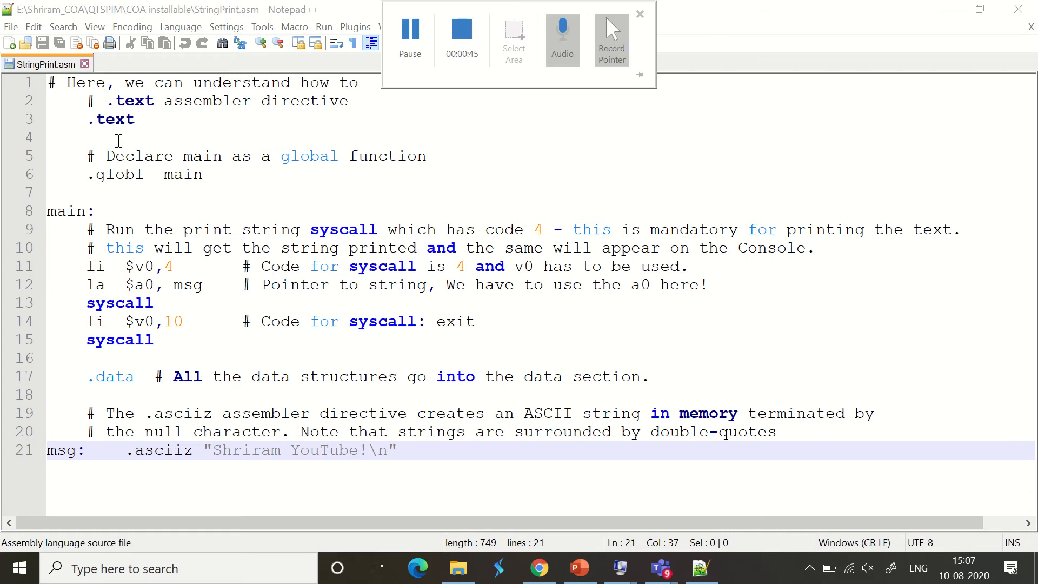
Step: Highlight the .text and .globl main directives, then the msg string definition word by word
left_click_drag(137, 119, 86, 119)
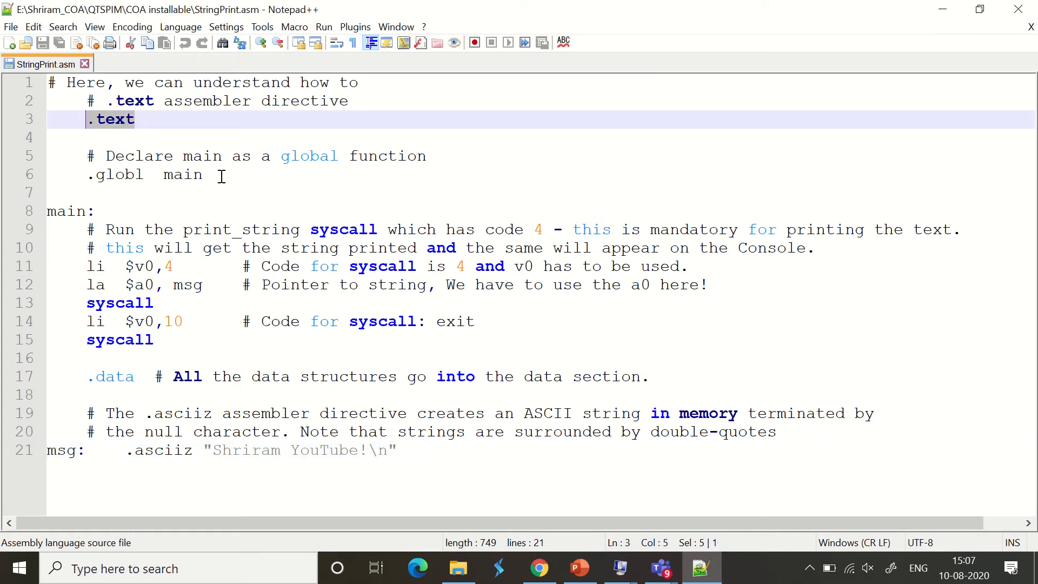
left_click_drag(212, 175, 97, 175)
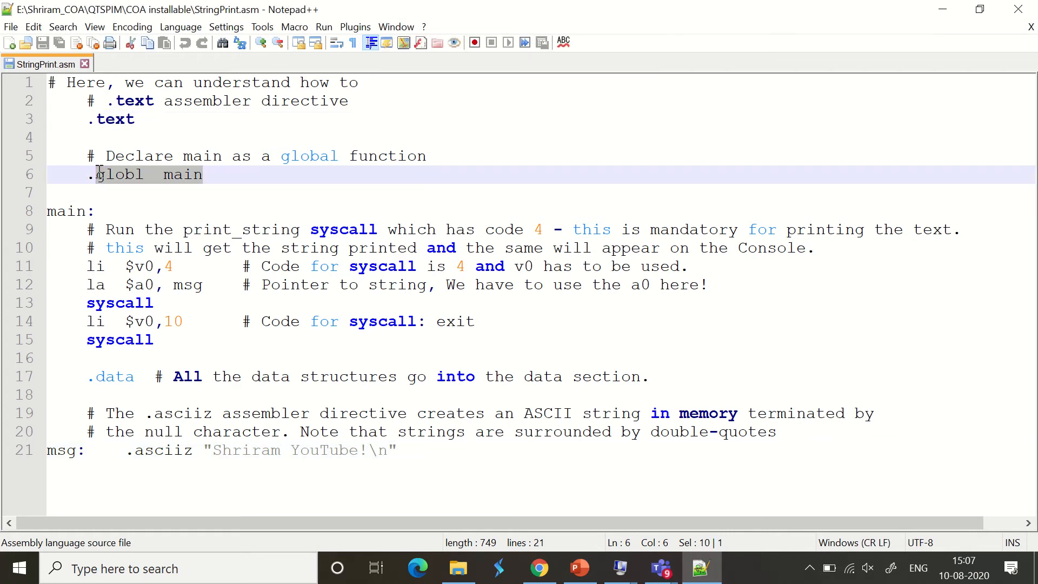
left_click(243, 178)
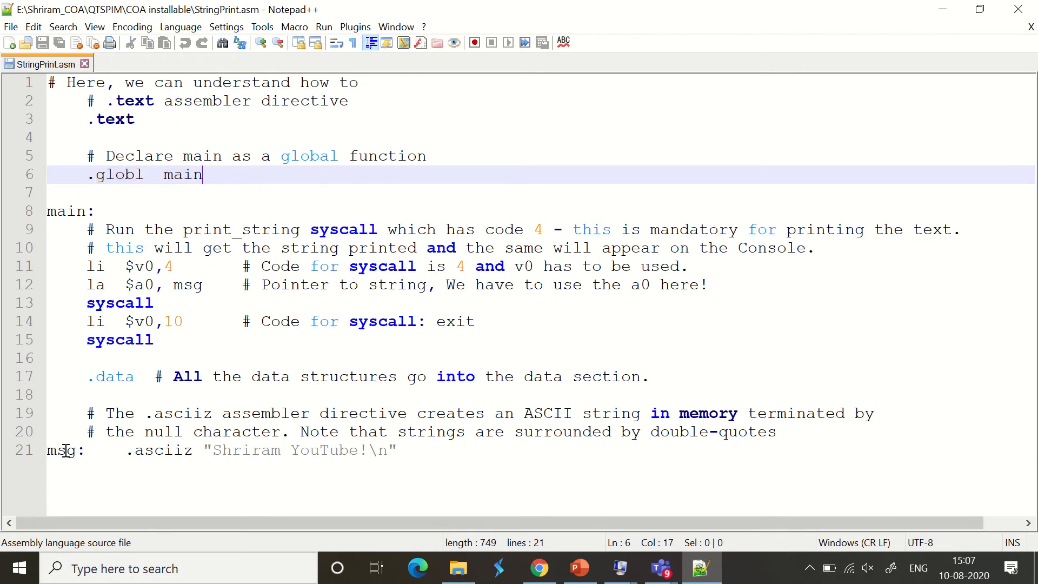
left_click_drag(414, 453, 4, 470)
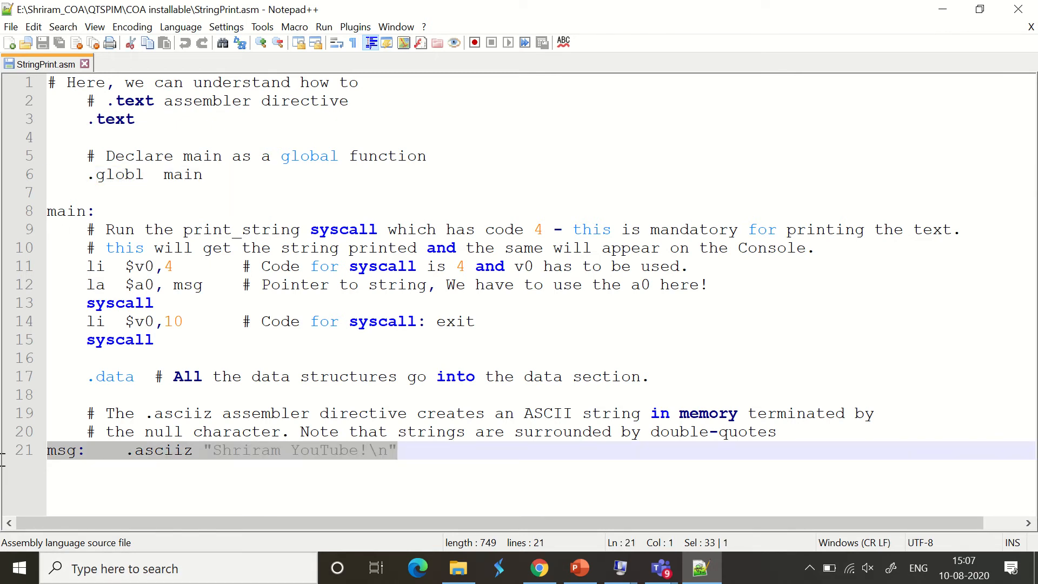
left_click(251, 473)
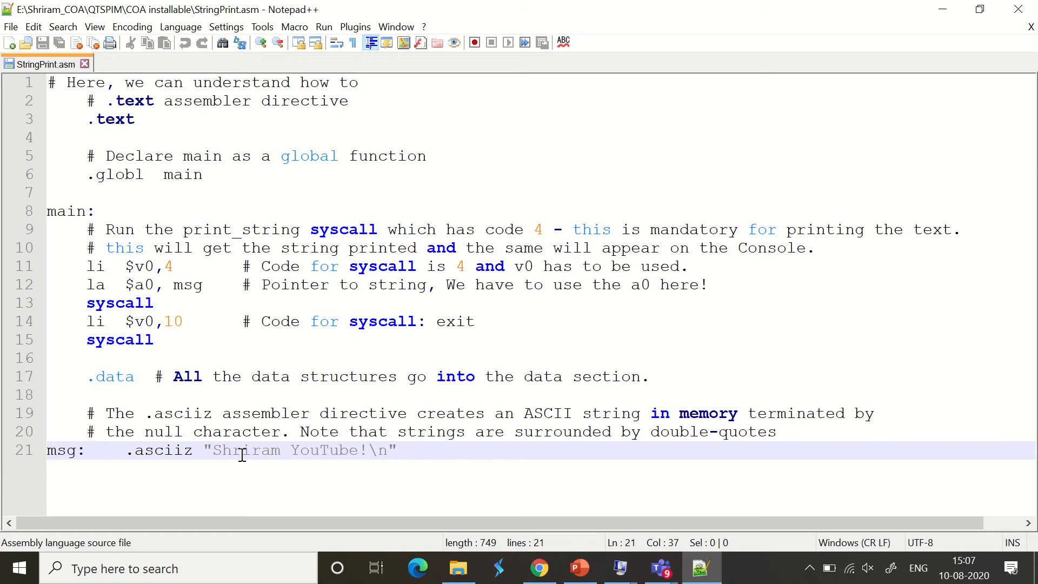
double_click(241, 451)
double_click(312, 454)
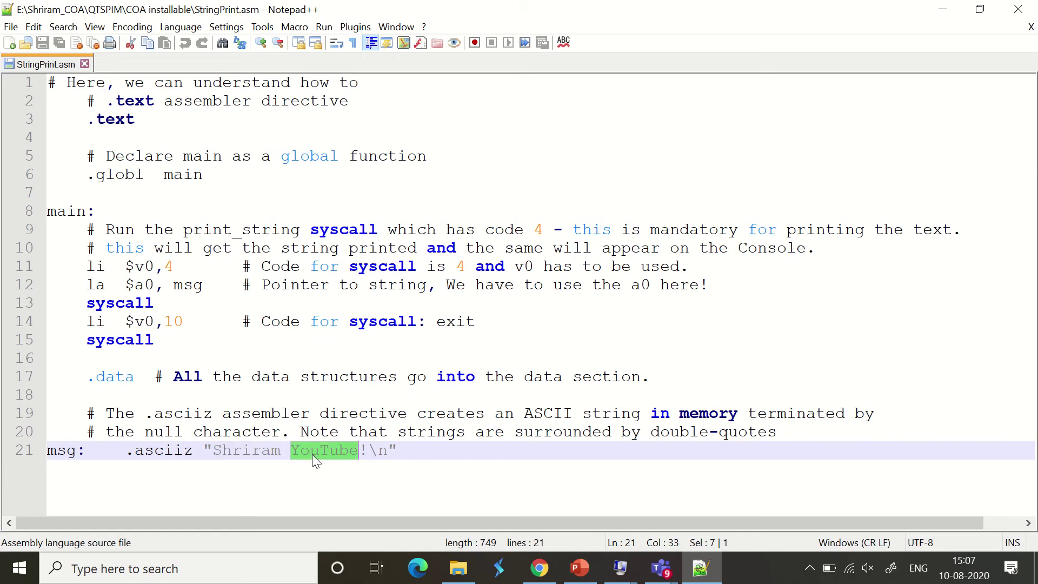
double_click(232, 452)
double_click(144, 450)
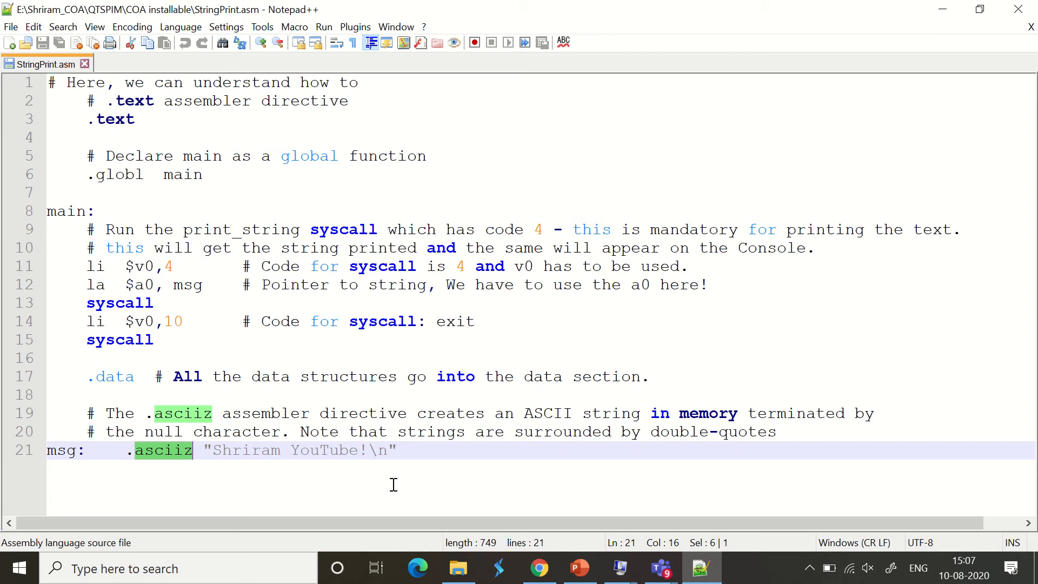
left_click(361, 470)
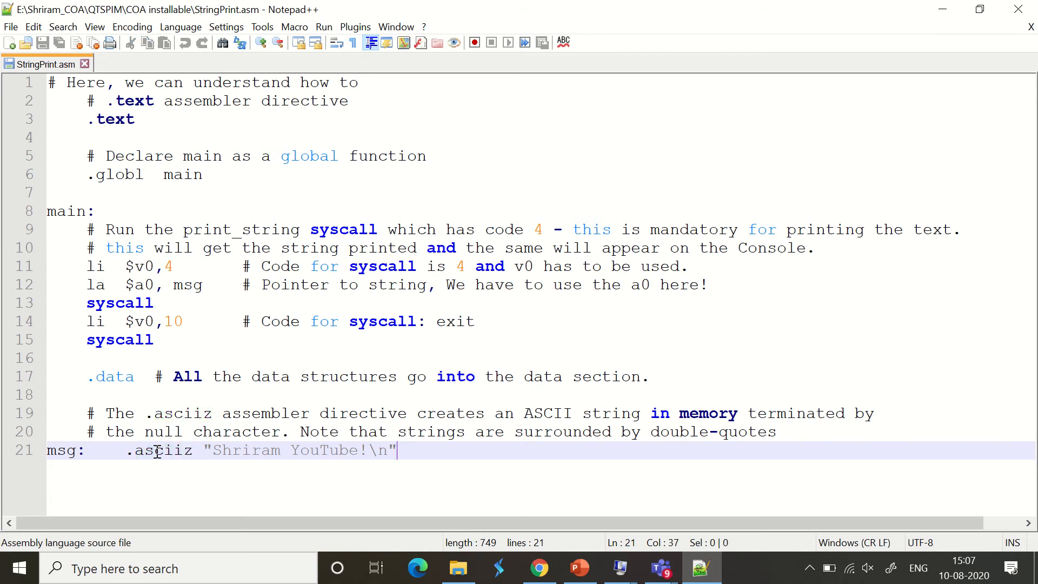
Step: Highlight the .asciiz directive, the quoted text Shriram YouTube!, its \n escape and the msg label
left_click_drag(202, 451, 126, 454)
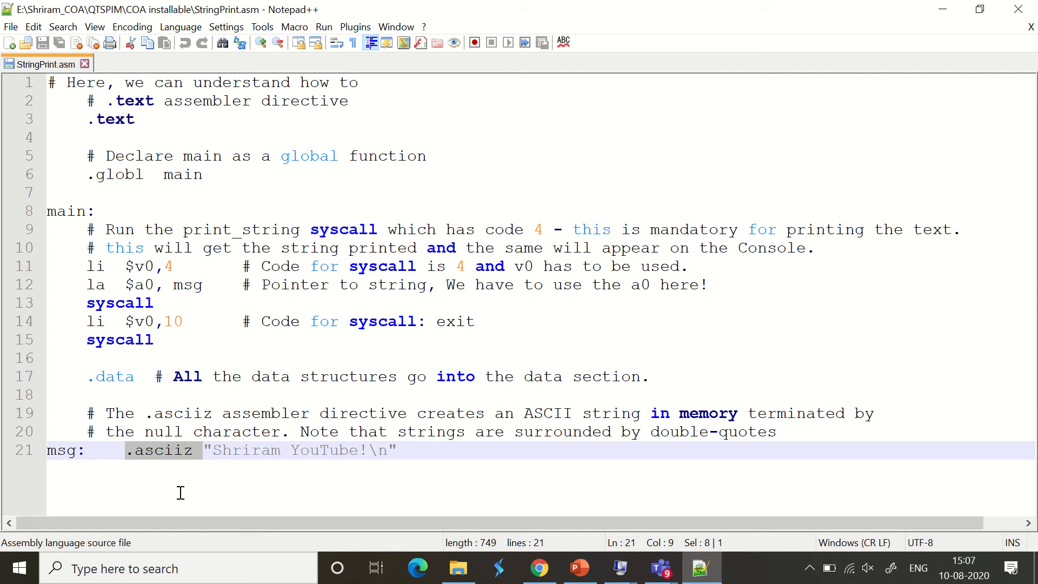
left_click(163, 451)
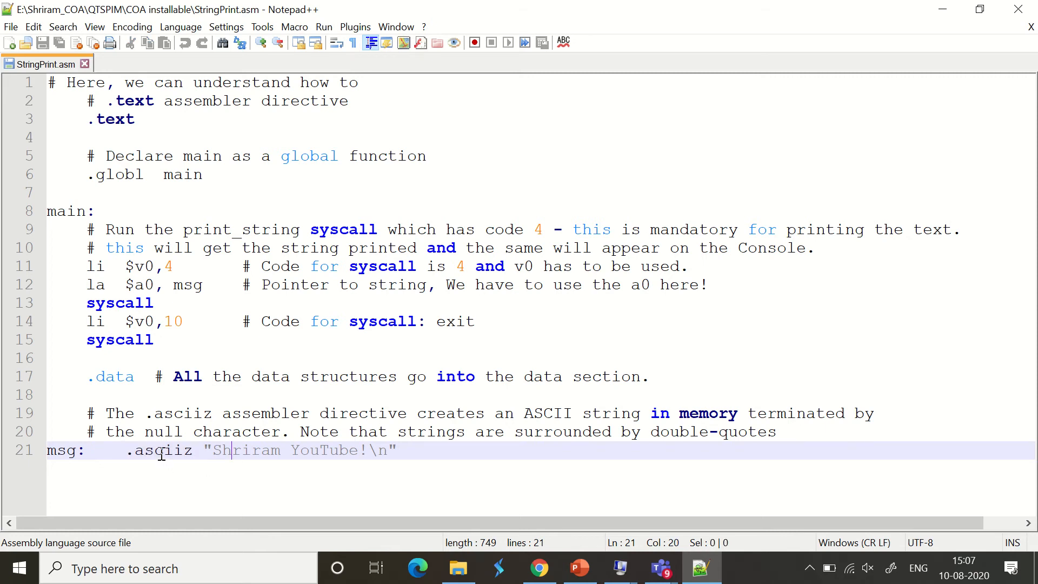
left_click_drag(213, 450, 365, 455)
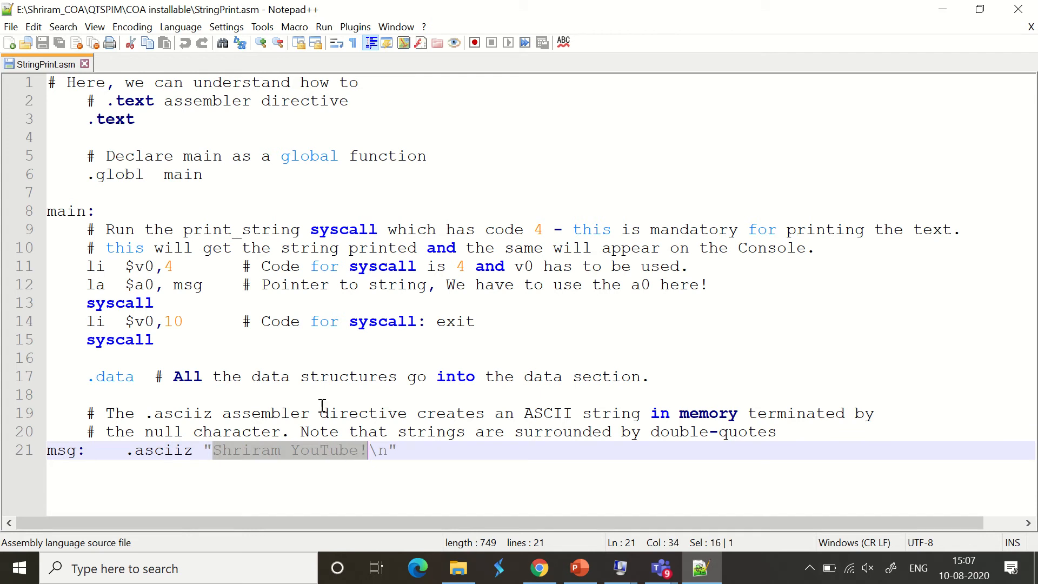
left_click(380, 452)
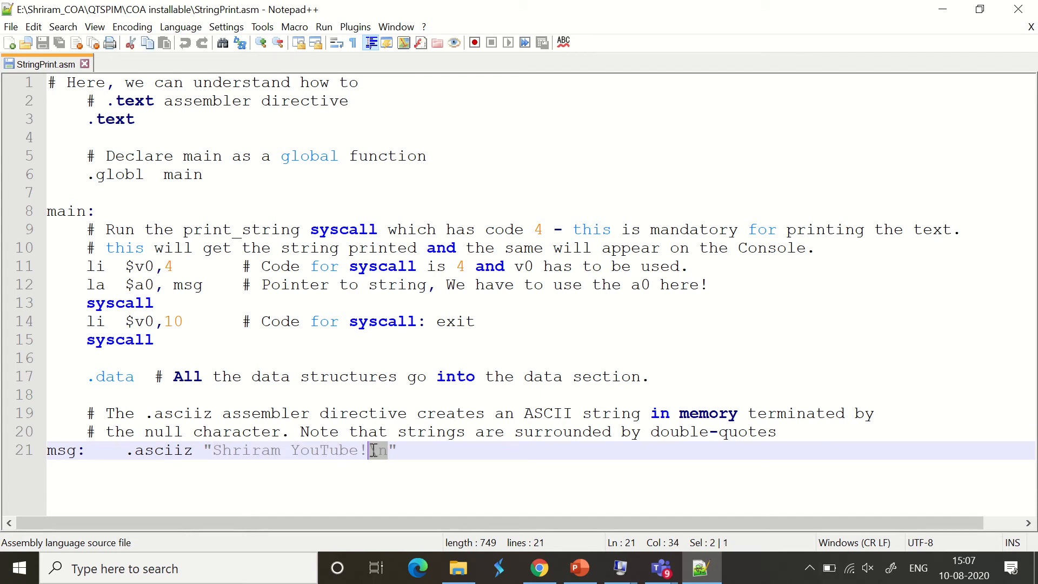
left_click(422, 467)
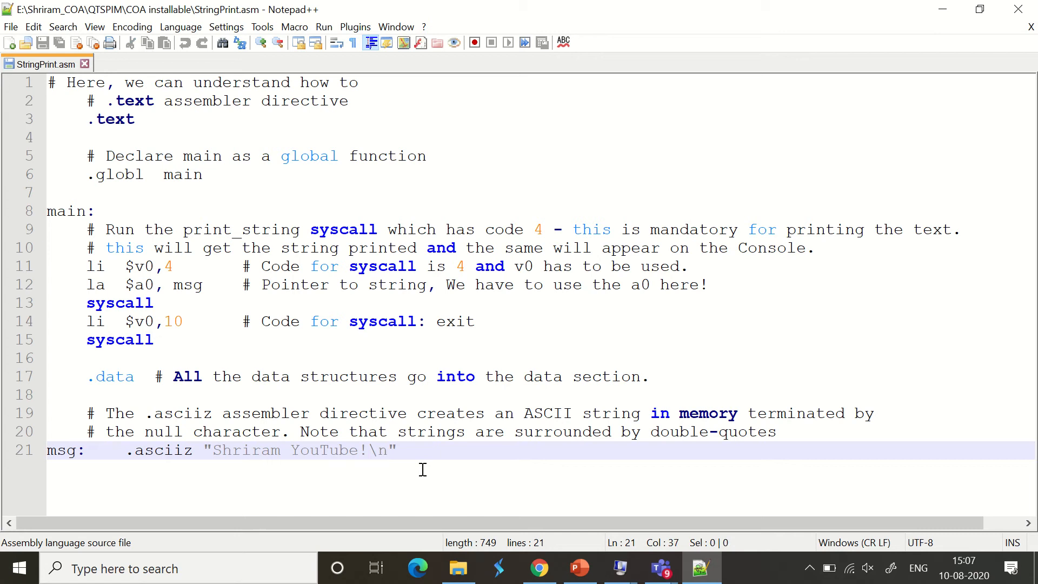
double_click(209, 451)
double_click(392, 450)
left_click(413, 454)
left_click_drag(364, 451, 209, 453)
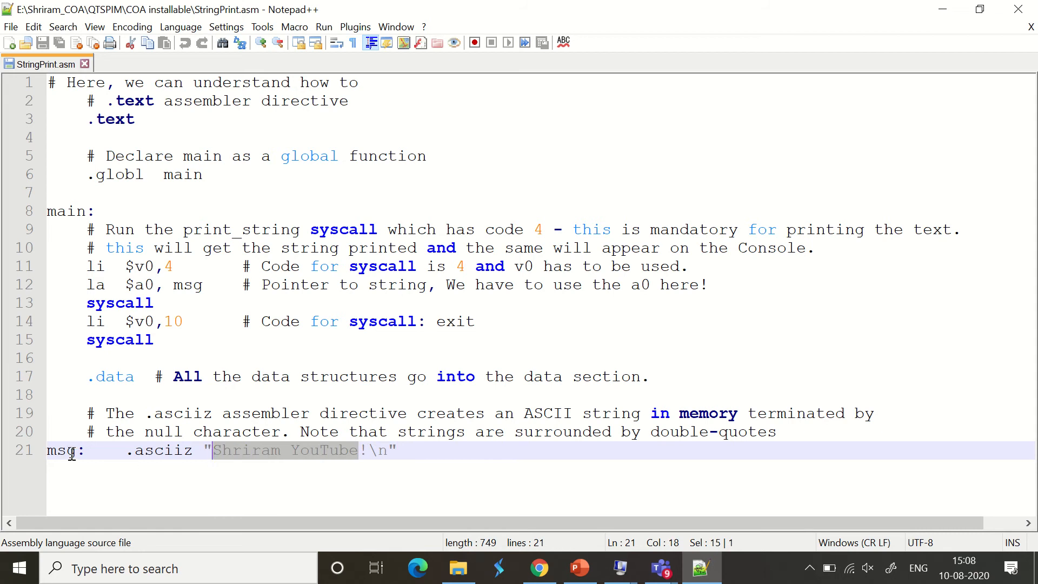
double_click(165, 452)
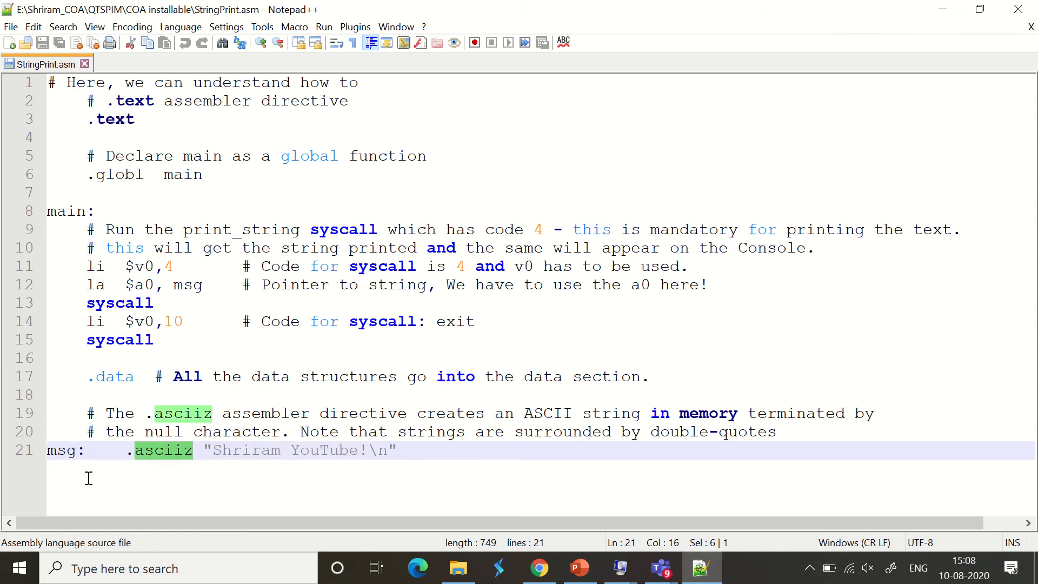
double_click(62, 451)
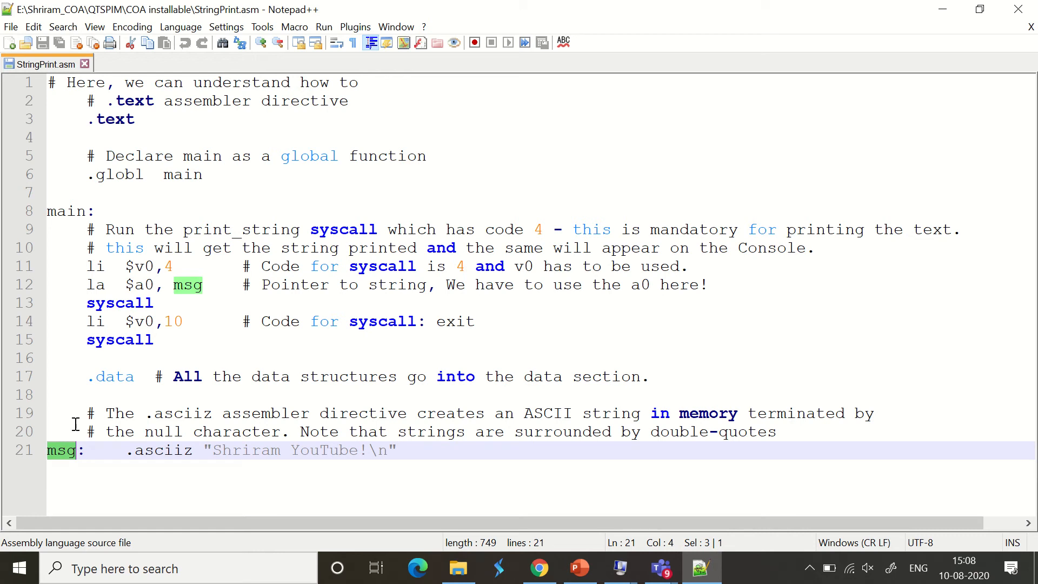
left_click(213, 434)
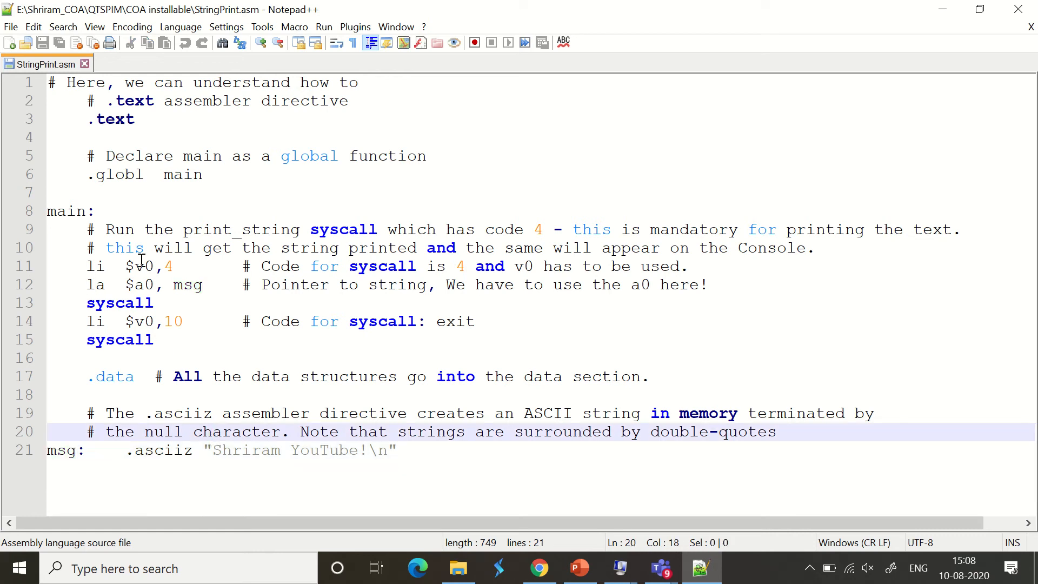
Step: Highlight the li $v0,4 instruction, the exit code 10 and the syscall code 4
left_click_drag(89, 268, 173, 268)
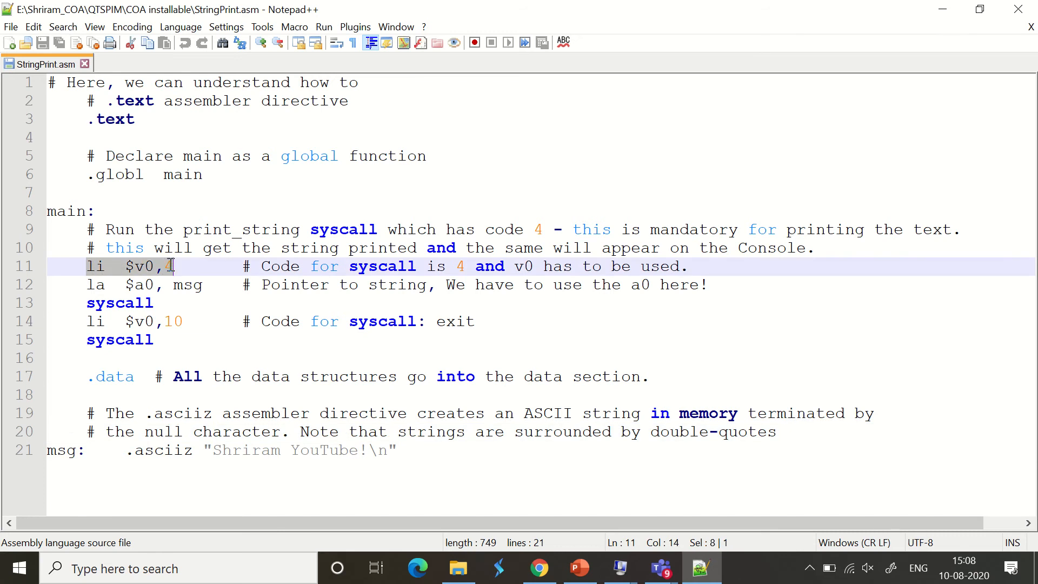
left_click(259, 324)
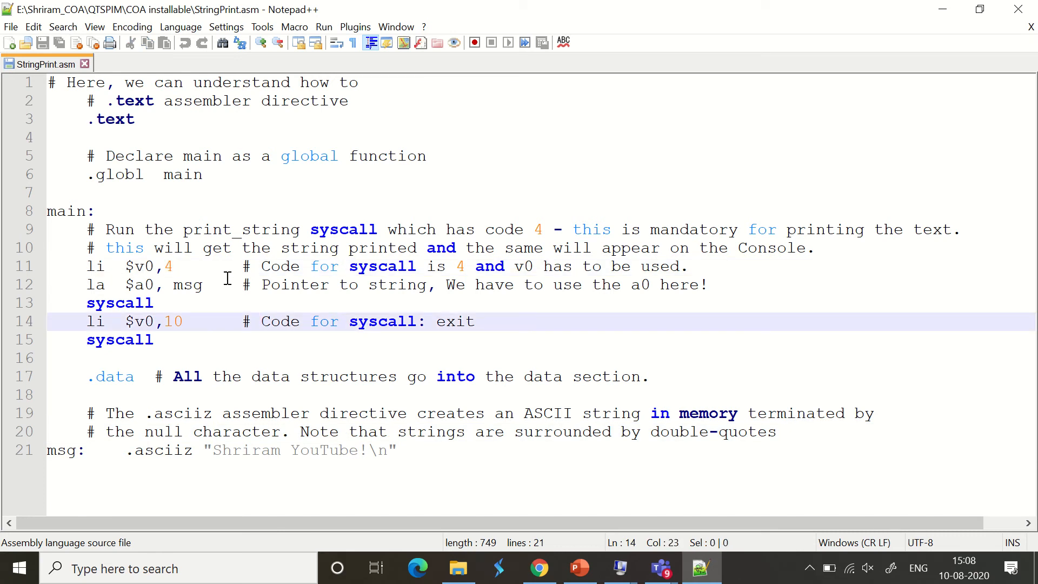
double_click(173, 321)
left_click(350, 359)
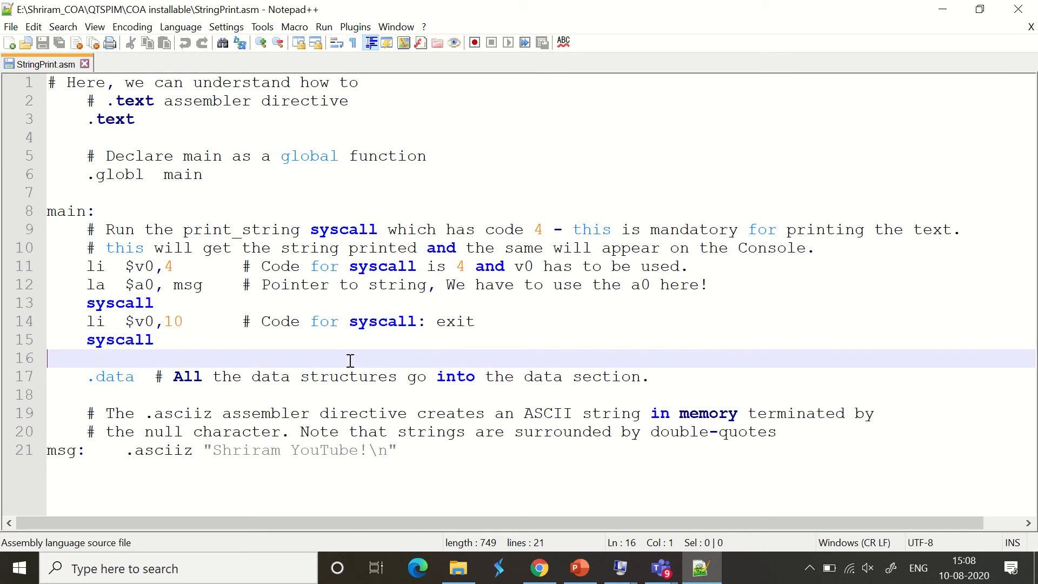
left_click(494, 493)
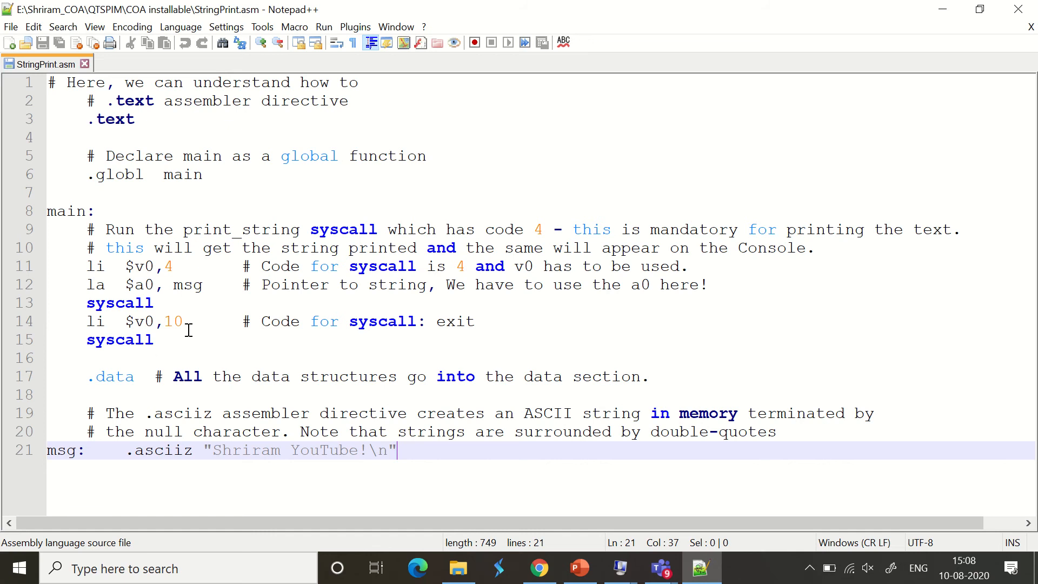
left_click_drag(174, 266, 164, 266)
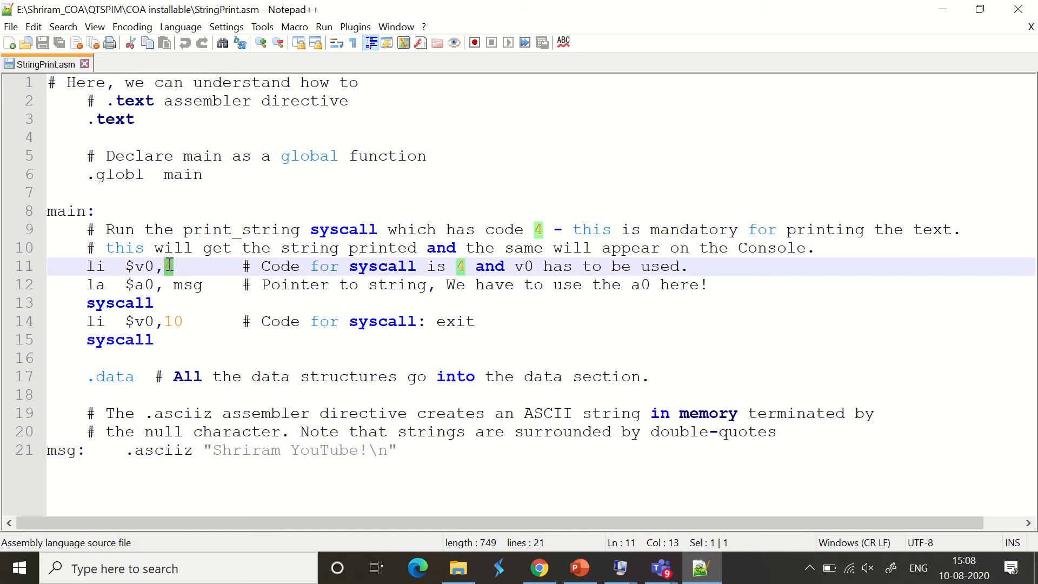
left_click(349, 413)
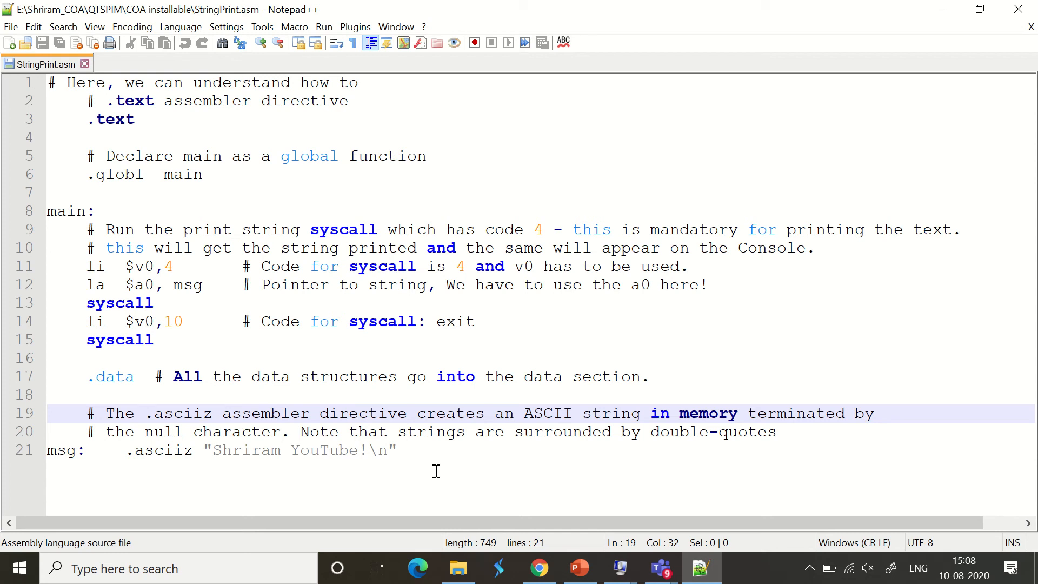
Step: Highlight print_string, the v0 register and the la $a0, msg instruction with its la, a0 and msg parts
double_click(211, 230)
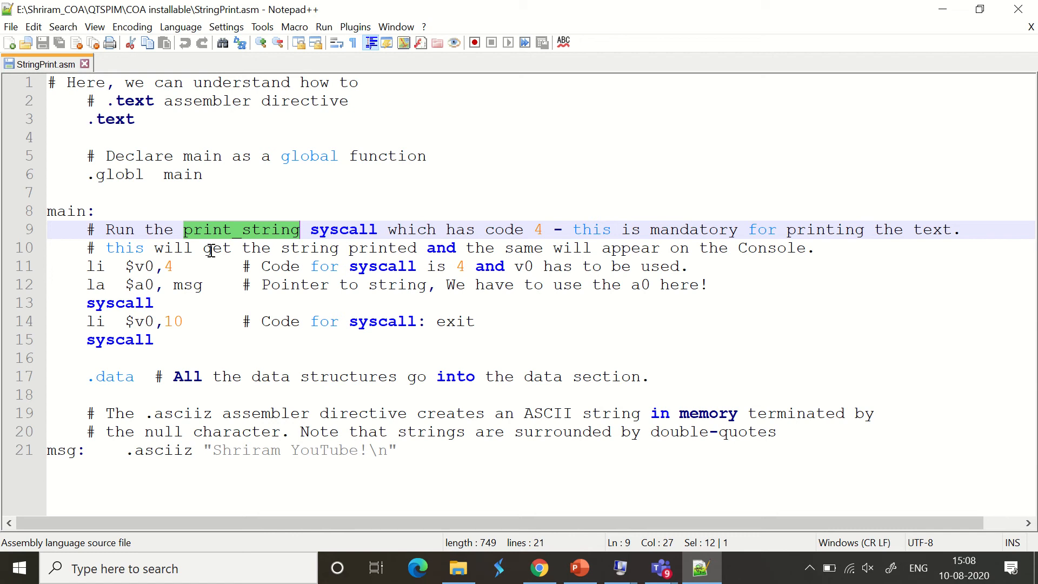
left_click(171, 266)
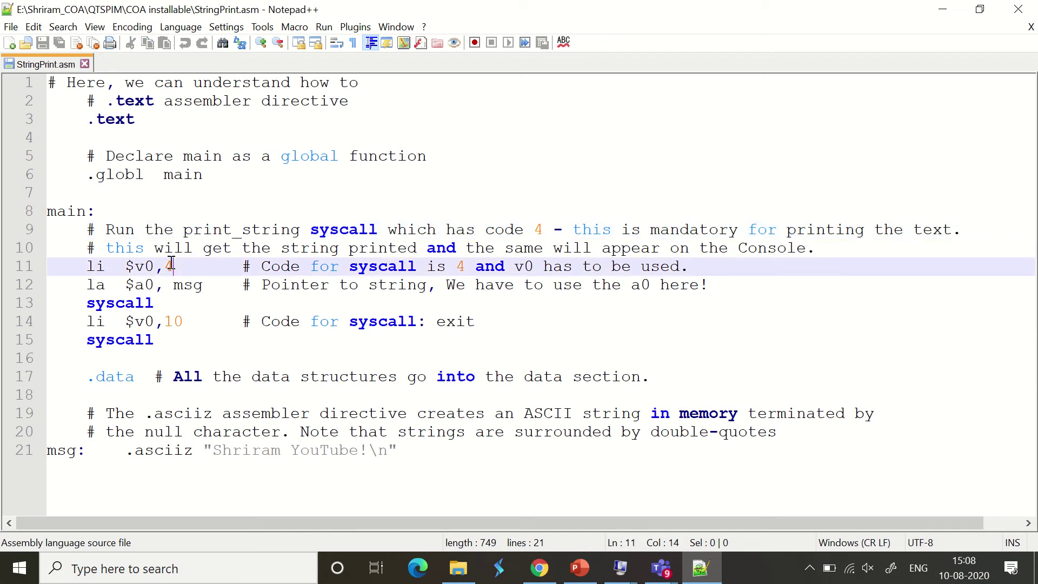
double_click(144, 269)
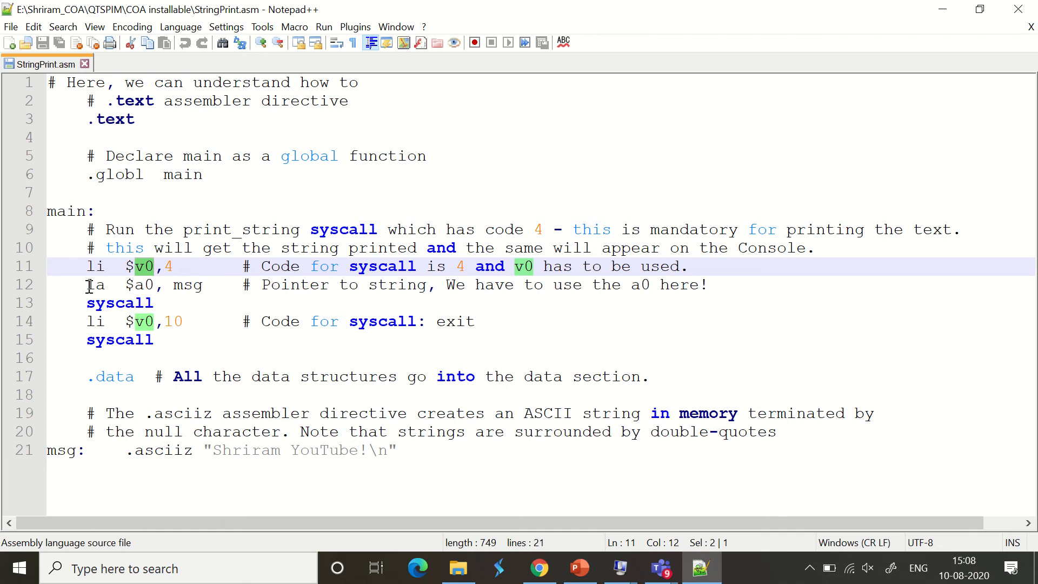
left_click_drag(88, 286, 203, 292)
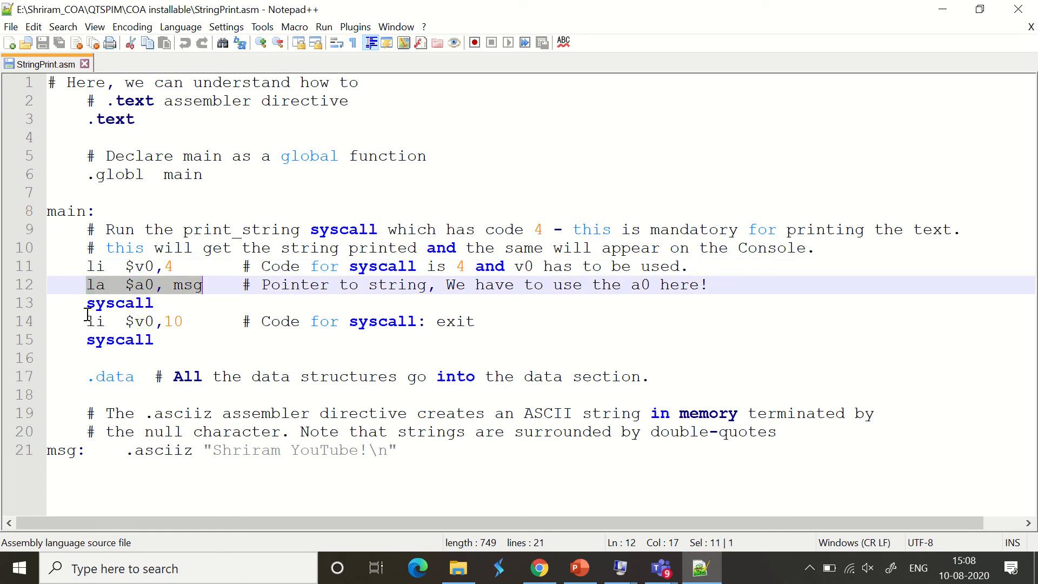
double_click(101, 293)
double_click(148, 285)
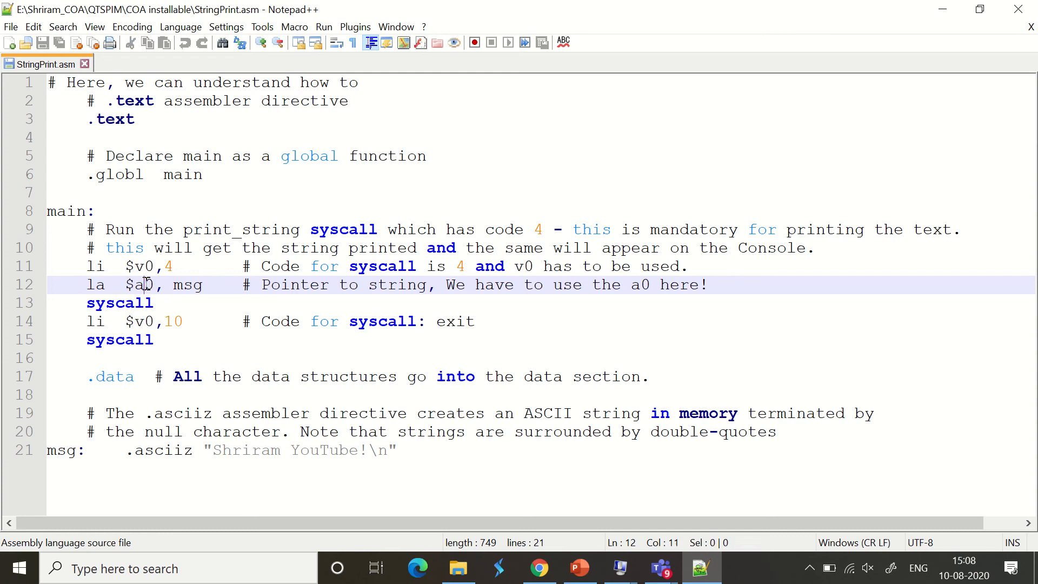
double_click(188, 286)
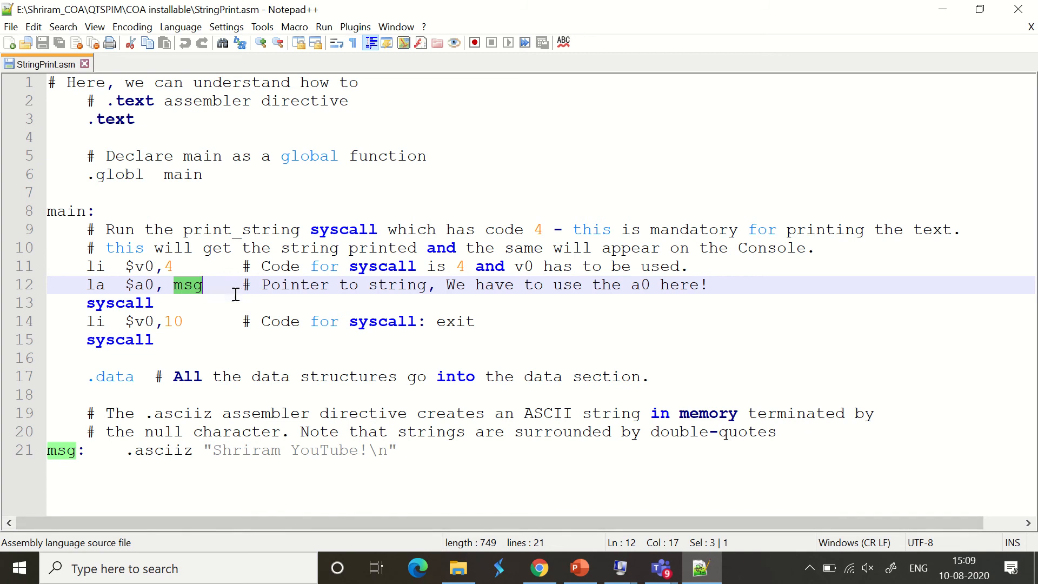
Step: Highlight a0 again, the li $v0,4 line and the full msg string definition on line 21
double_click(142, 291)
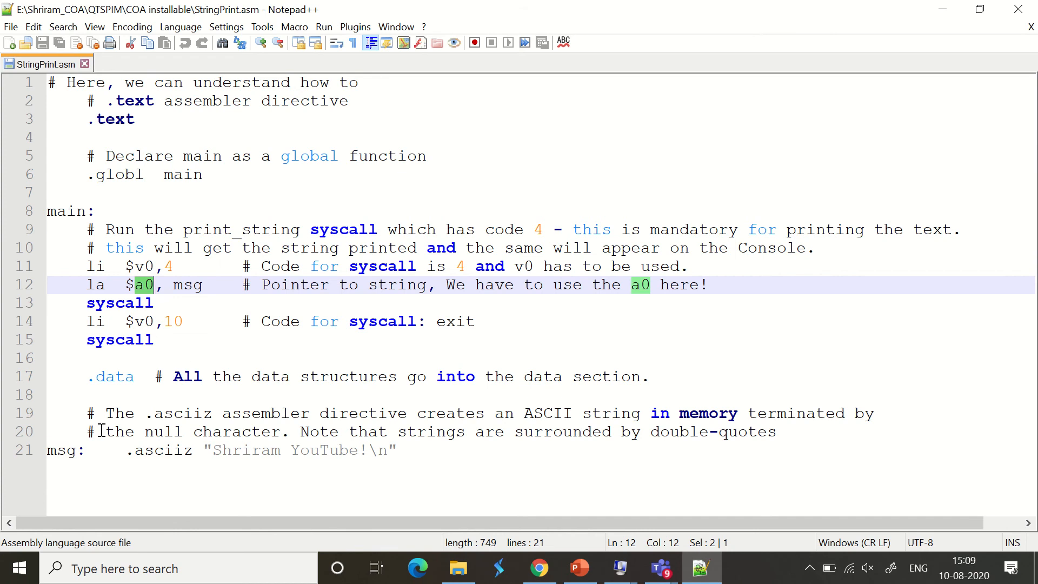
left_click(63, 452)
double_click(64, 451)
double_click(139, 285)
left_click_drag(175, 266, 86, 269)
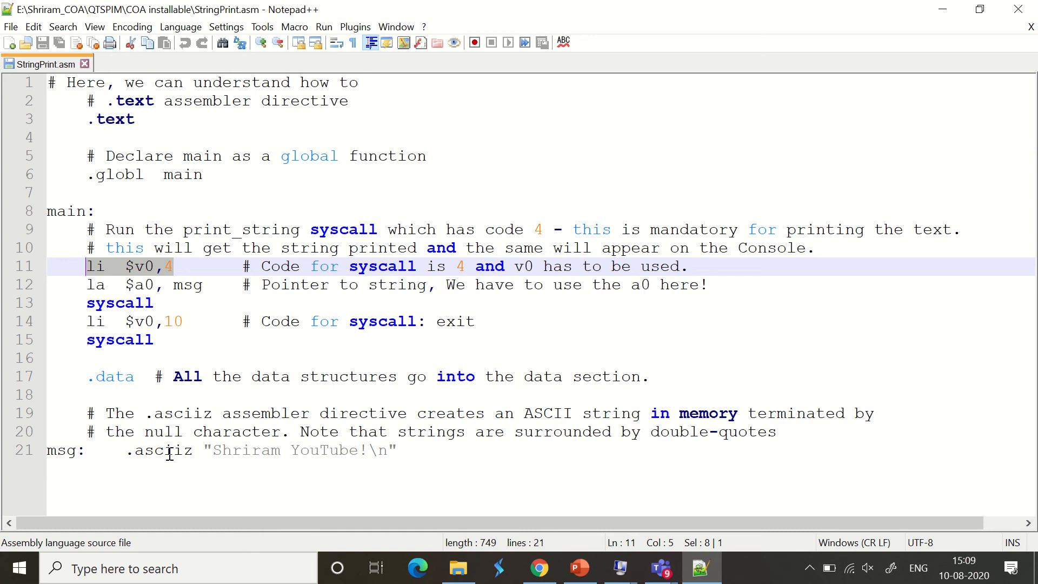
left_click_drag(48, 452, 506, 449)
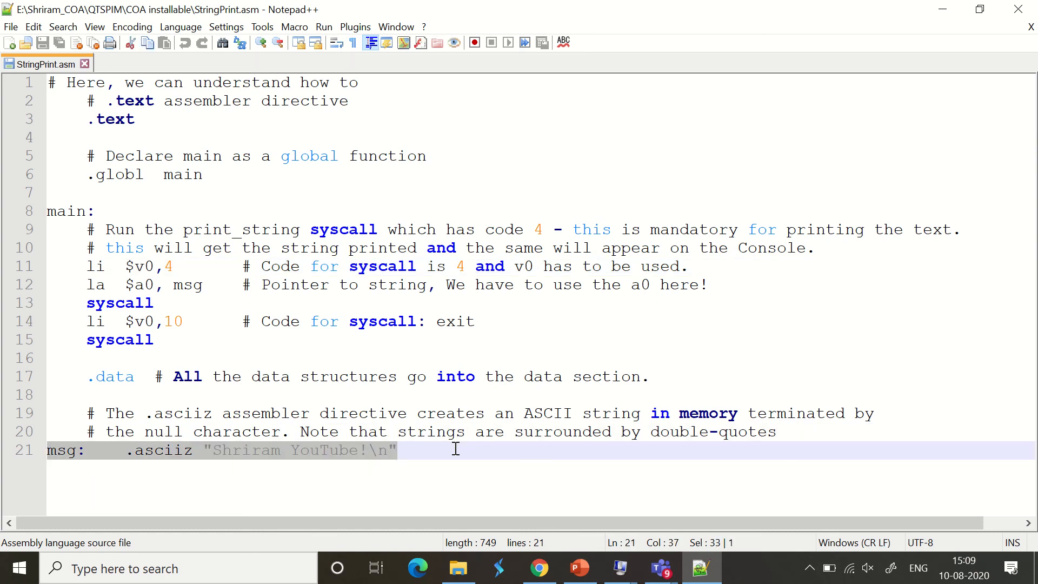
mouse_move(619, 569)
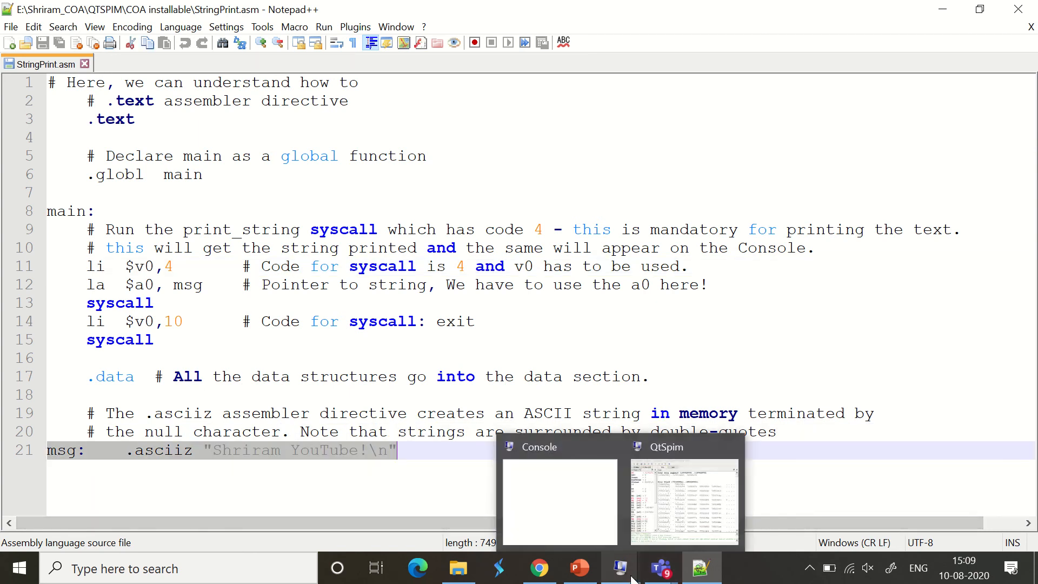
Step: Bring QtSpim forward over the editor and clear all registers via the Simulator menu
left_click(670, 527)
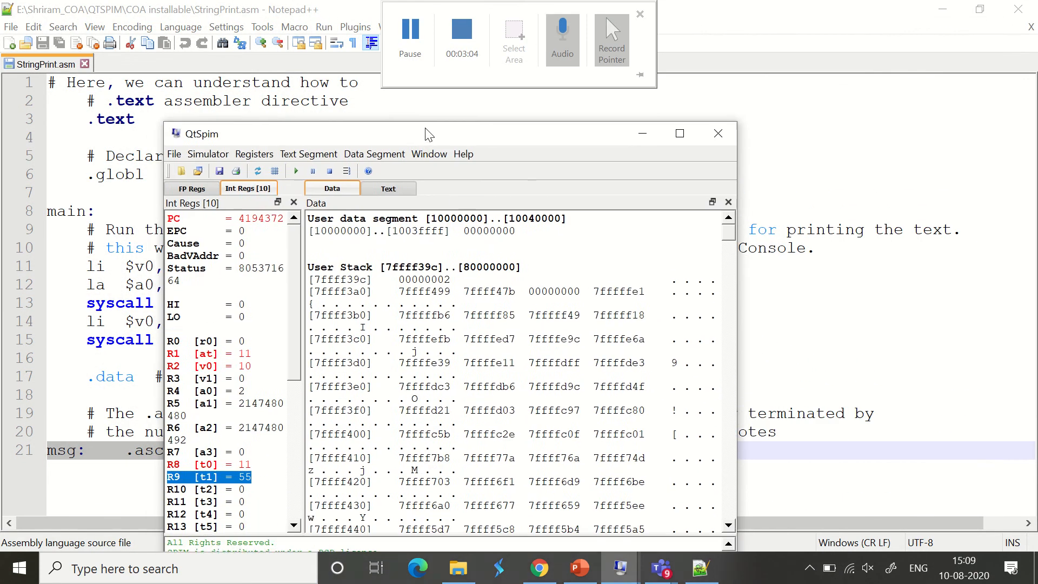
left_click_drag(741, 5, 444, 100)
left_click(206, 129)
left_click(232, 144)
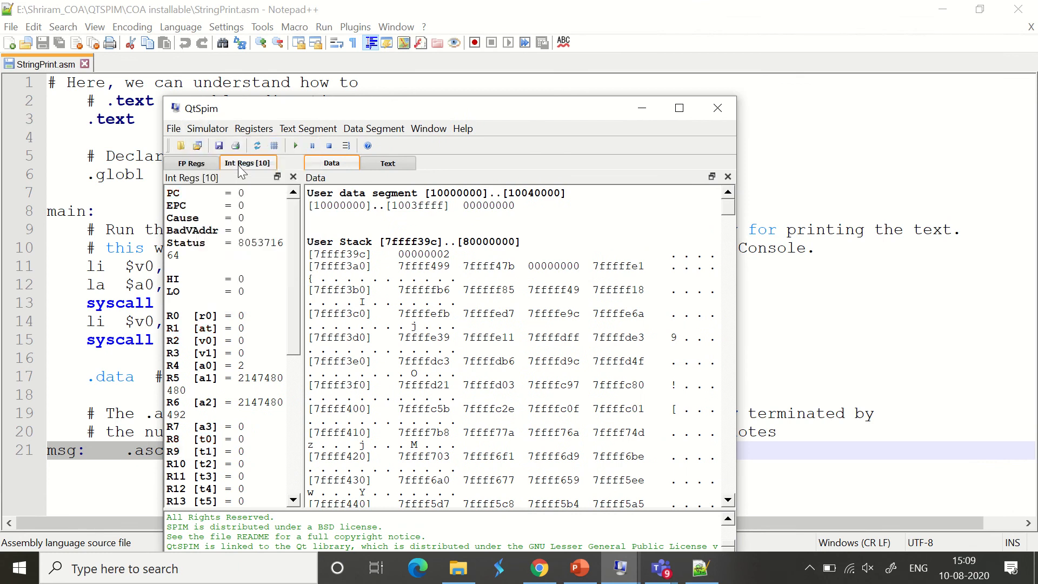
Step: Load StringPrint.asm into QtSpim through File > Load File, passing over jr.asm
left_click(173, 129)
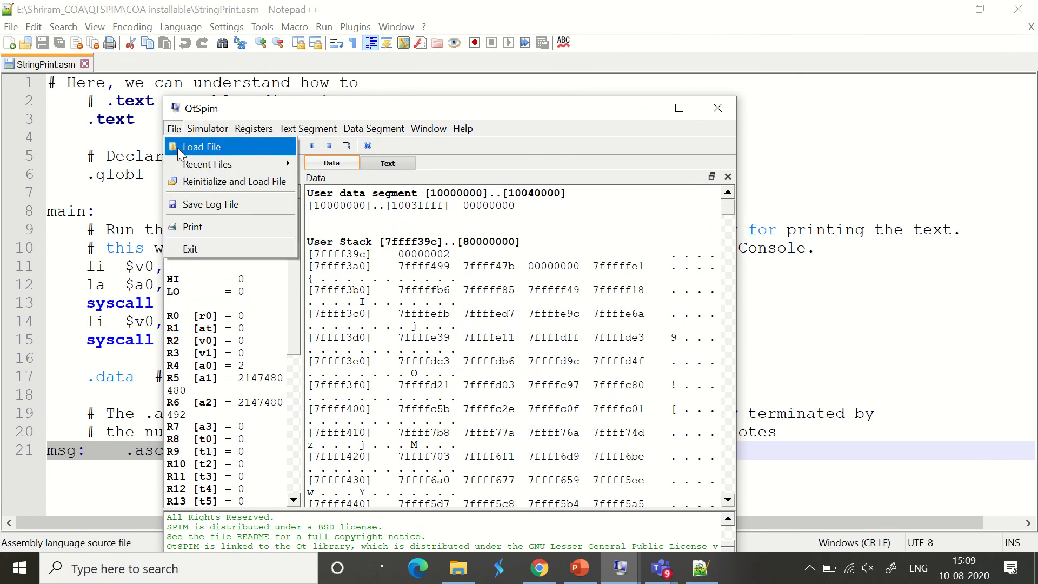
left_click(193, 149)
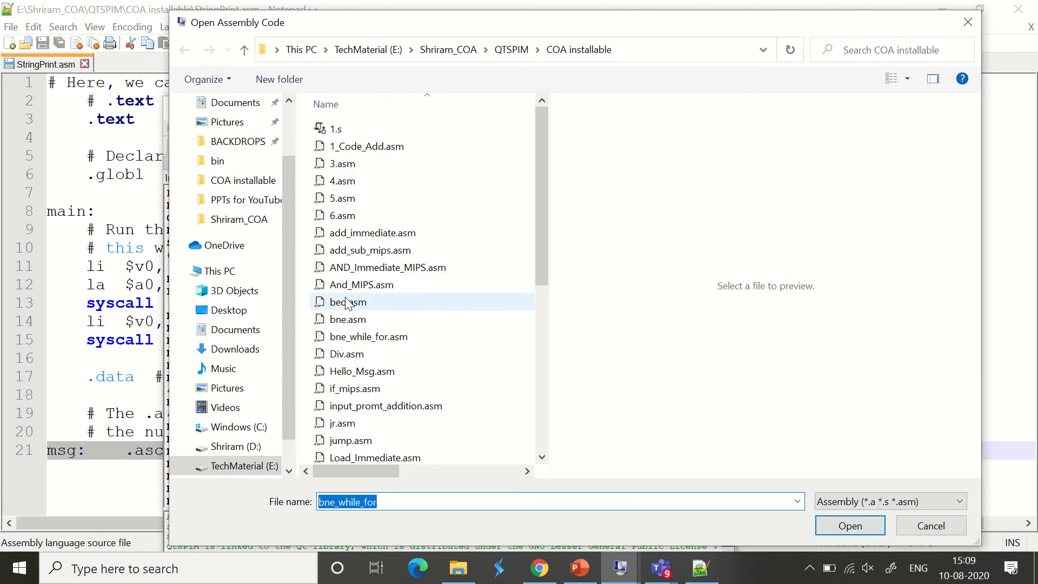
left_click(349, 387)
left_click(361, 396, "ctrl")
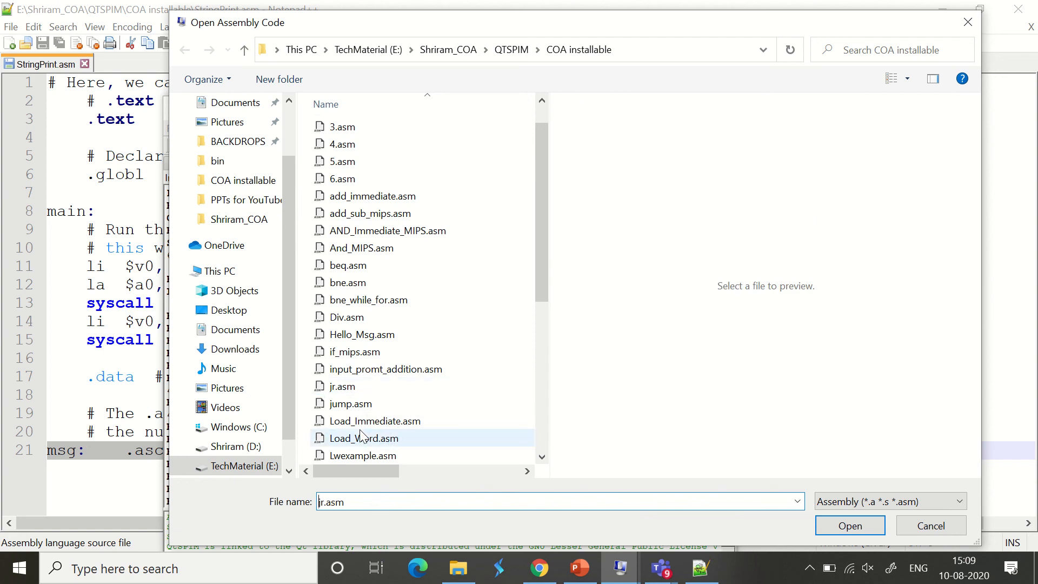
scroll(416, 386, "down", 3)
scroll(417, 386, "down", 3)
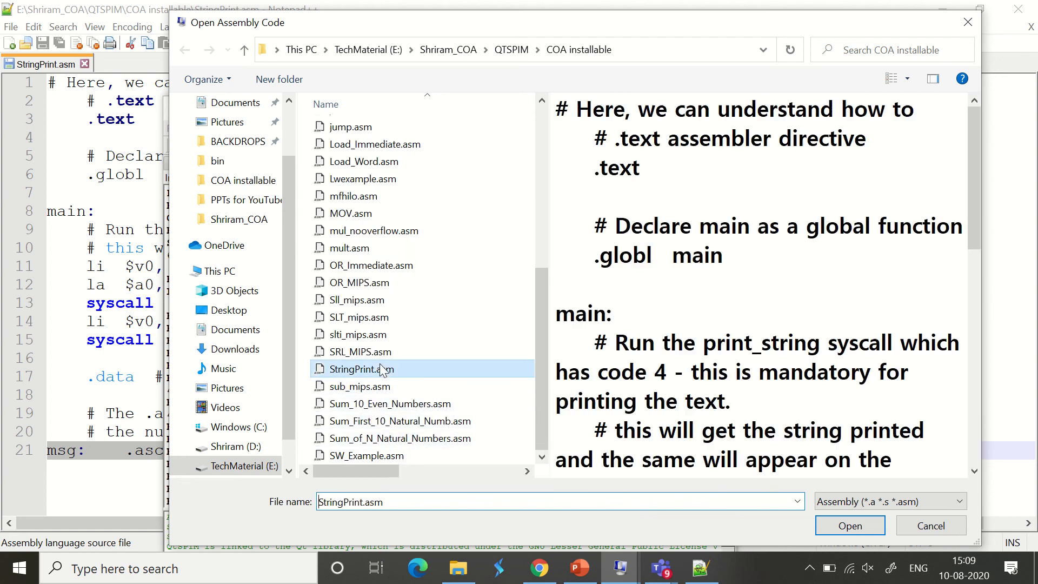
double_click(362, 369)
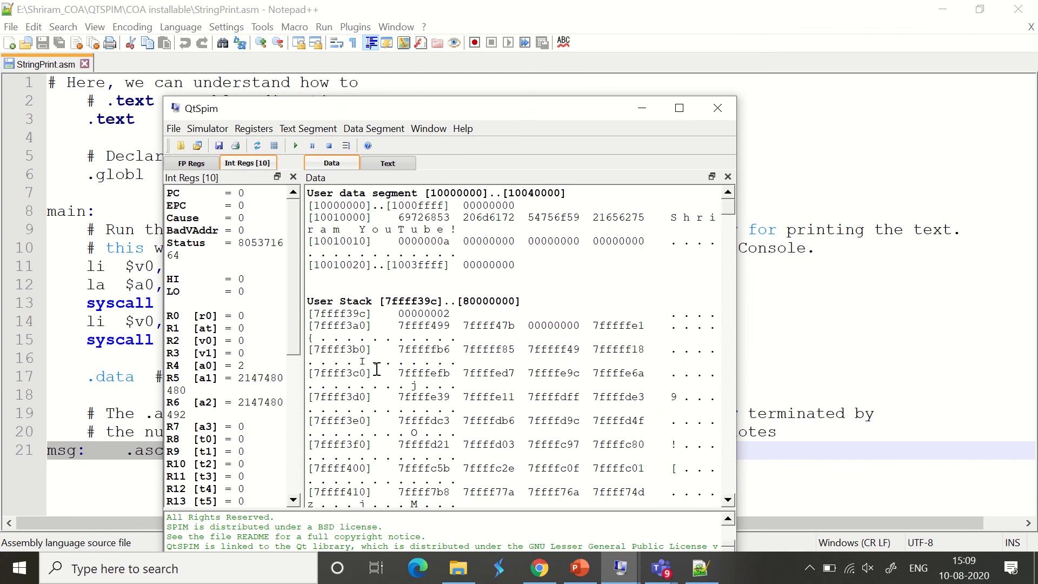
Step: Run StringPrint.asm and move the Console showing Shriram YouTube! aside to reveal the data segment
left_click(414, 131)
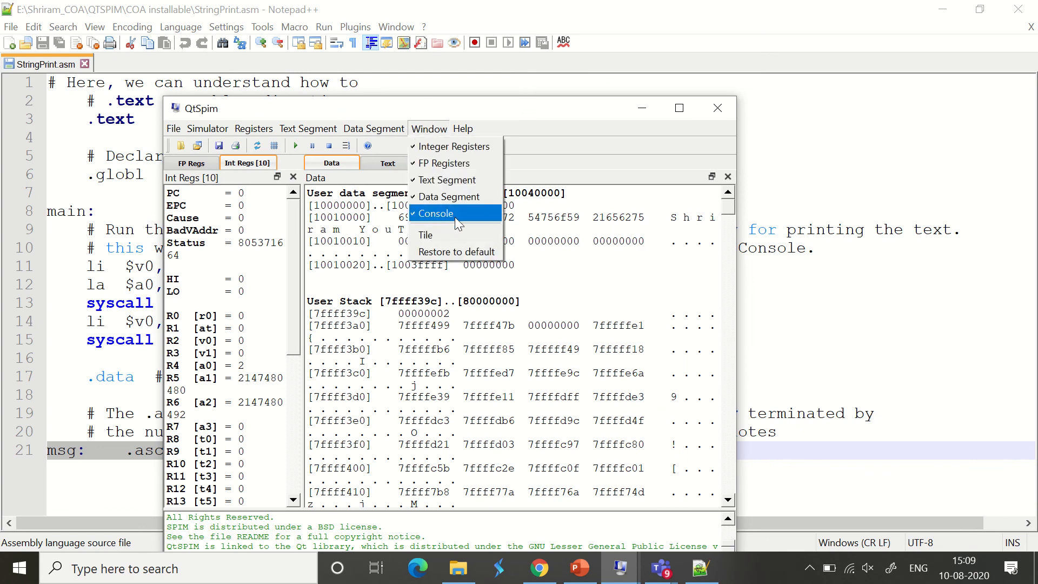
left_click(260, 107)
left_click(295, 145)
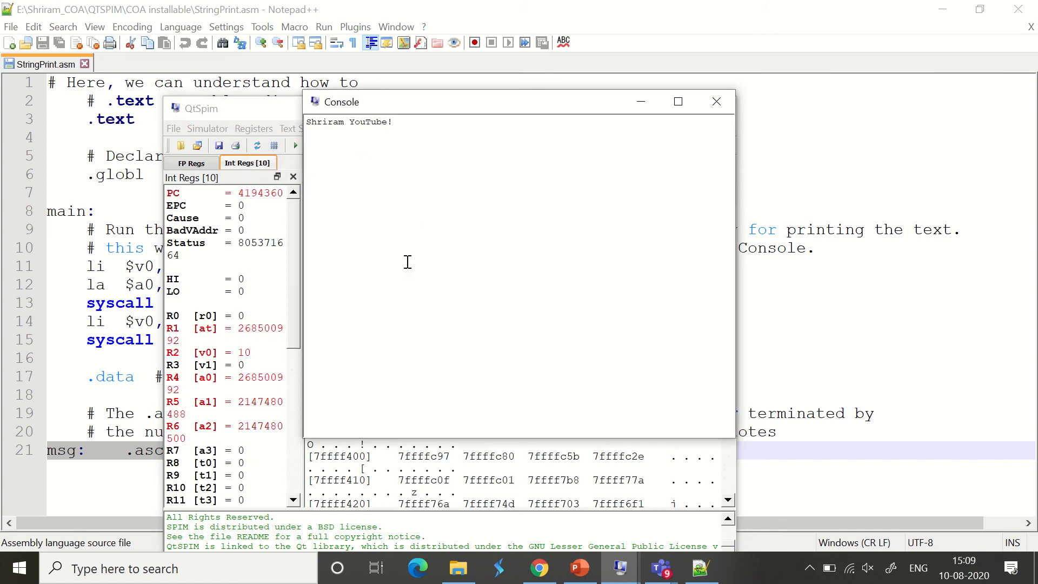
left_click_drag(400, 108, 530, 156)
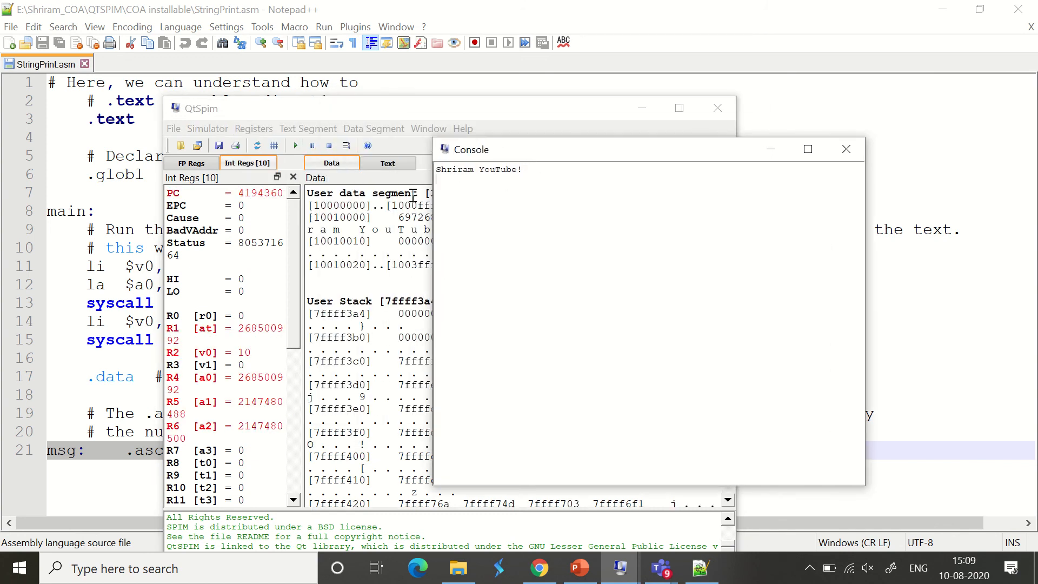
Step: Bring Notepad++ forward and highlight the li $v0,4 instruction and print_string on line 9
left_click(103, 376)
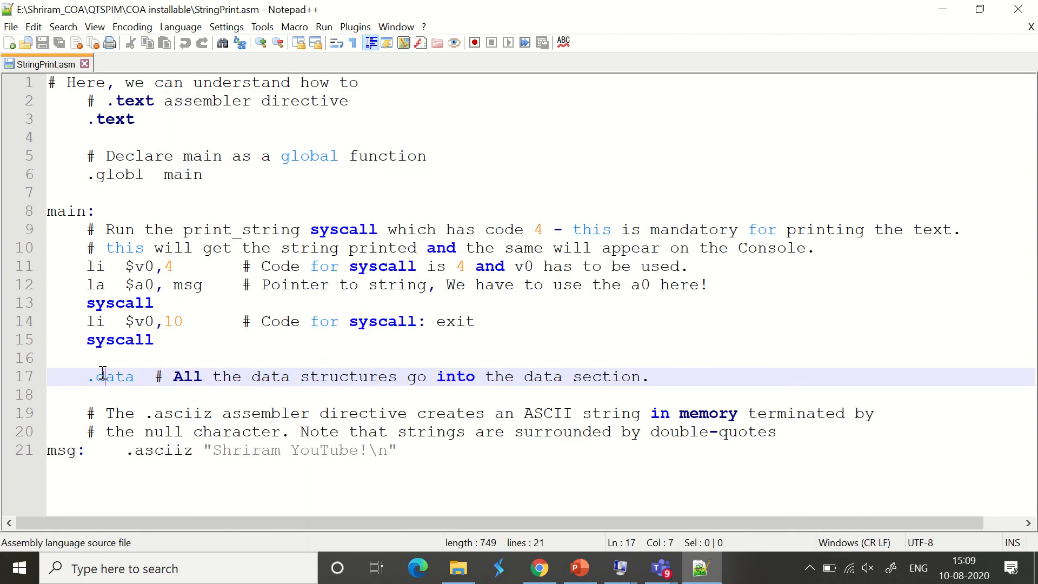
left_click_drag(172, 267, 88, 273)
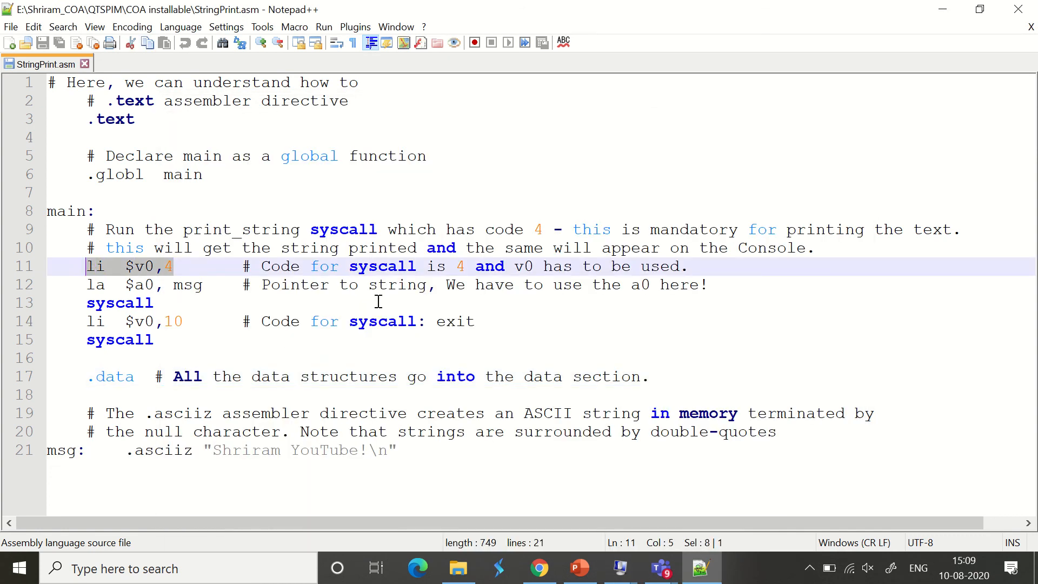
left_click(209, 267)
left_click(230, 228)
double_click(231, 228)
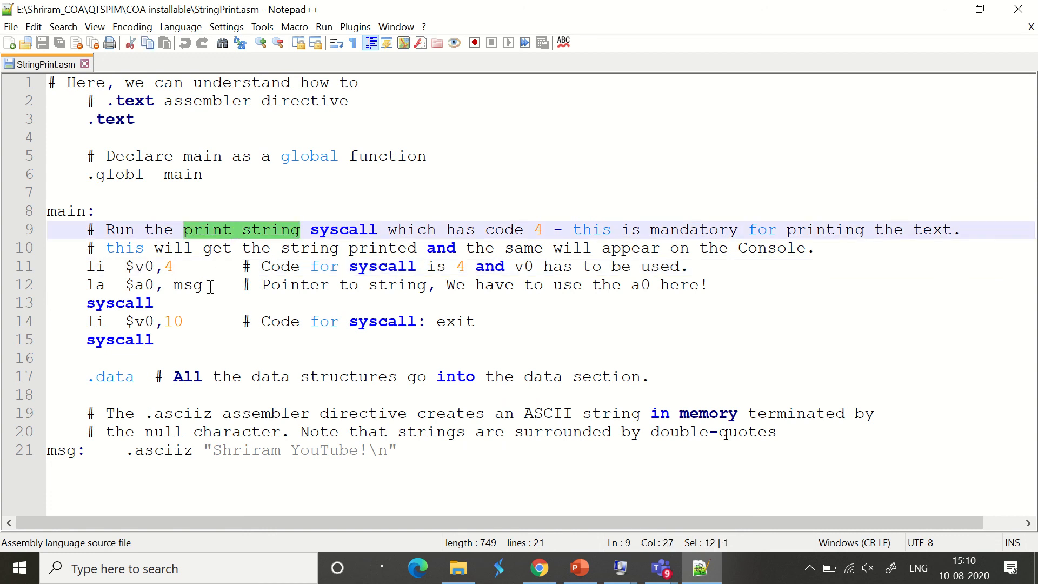
Step: Highlight msg, the a0 register, the whole la $a0, msg line and the la instruction word
left_click_drag(203, 285, 171, 286)
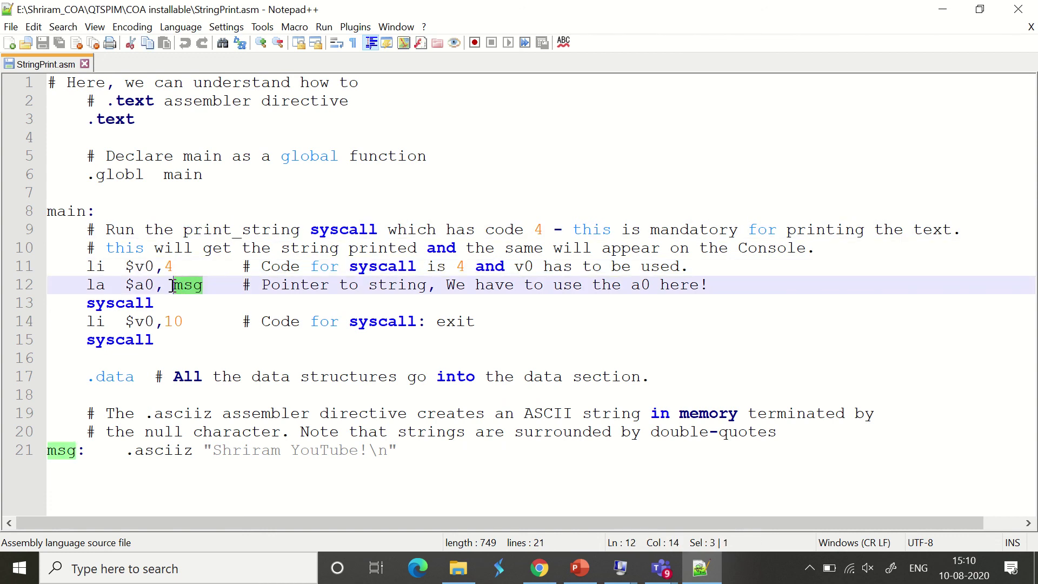
double_click(143, 284)
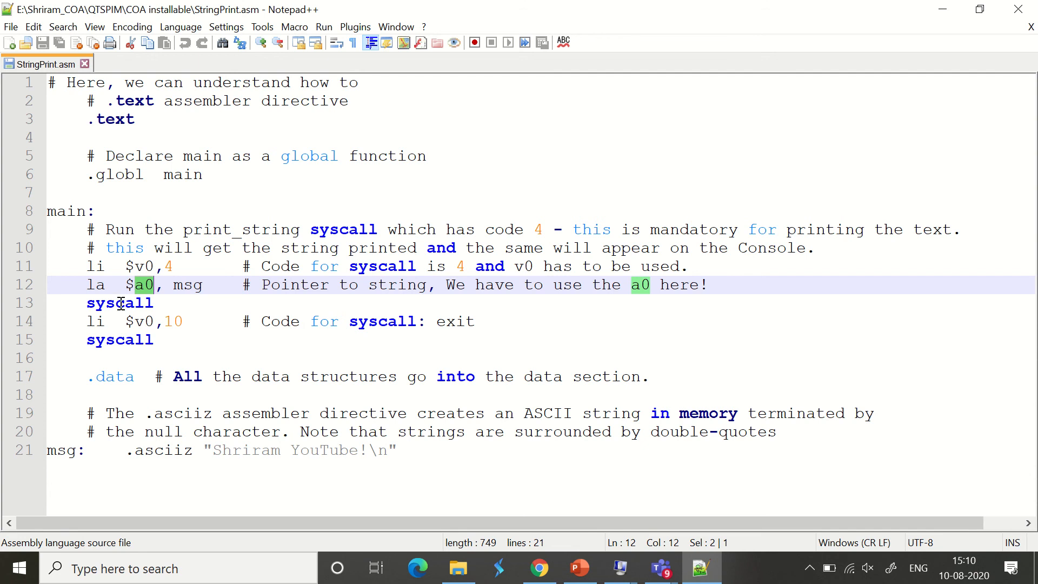
triple_click(86, 282)
double_click(90, 283)
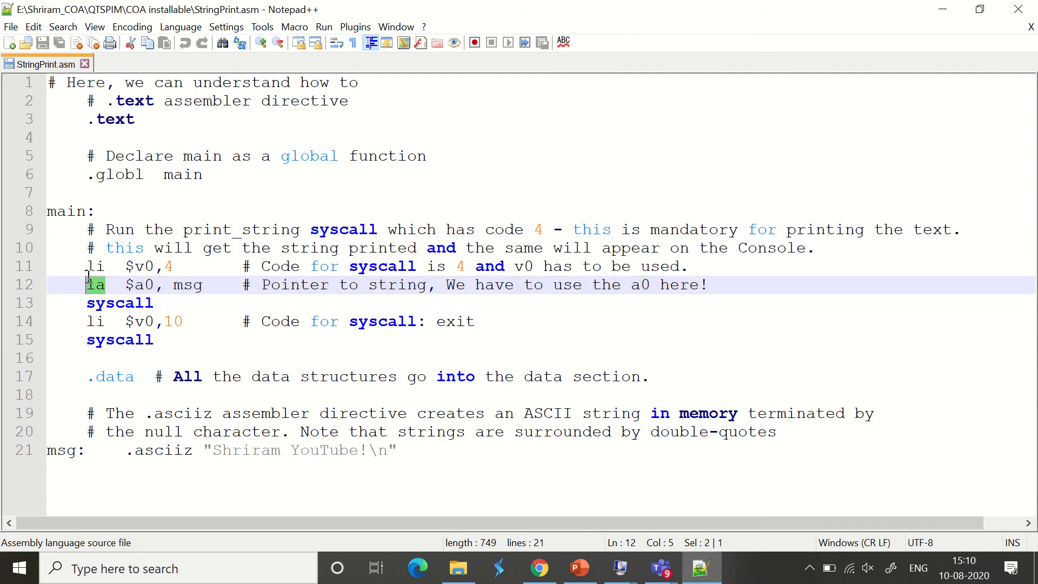